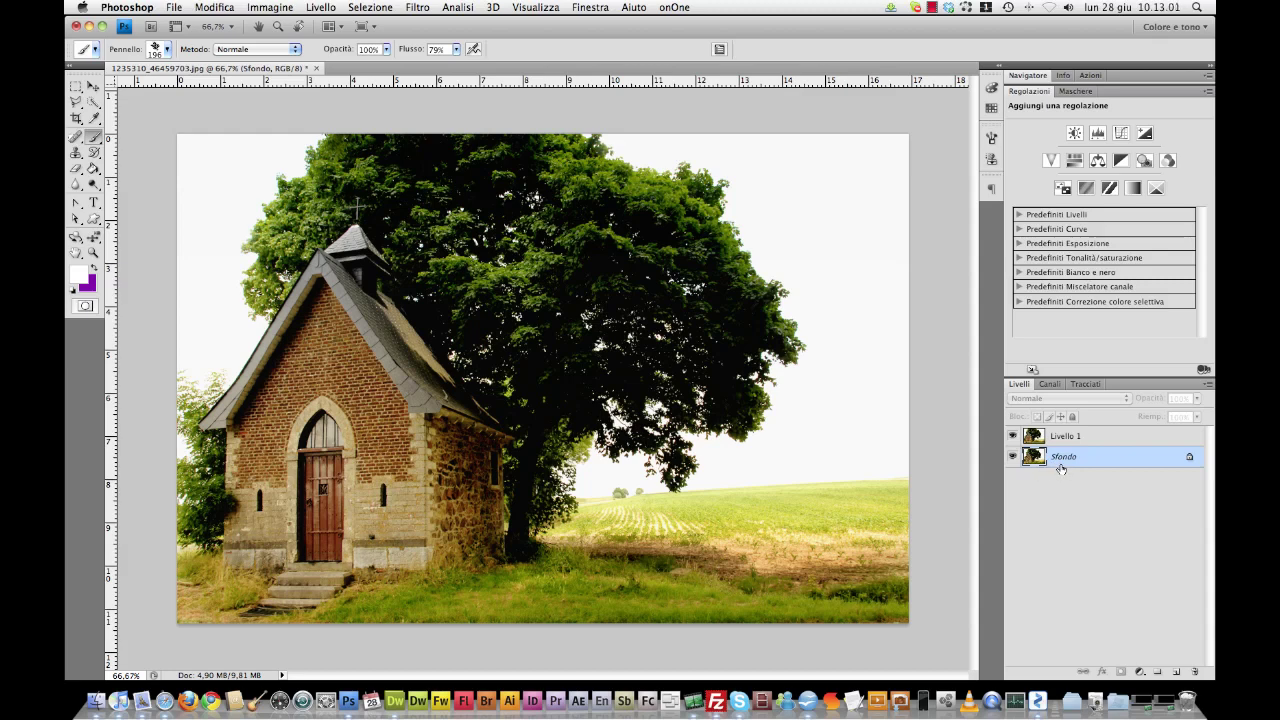
Step: Add a new layer, Livello 2, and fill it with white
left_click(1177, 670)
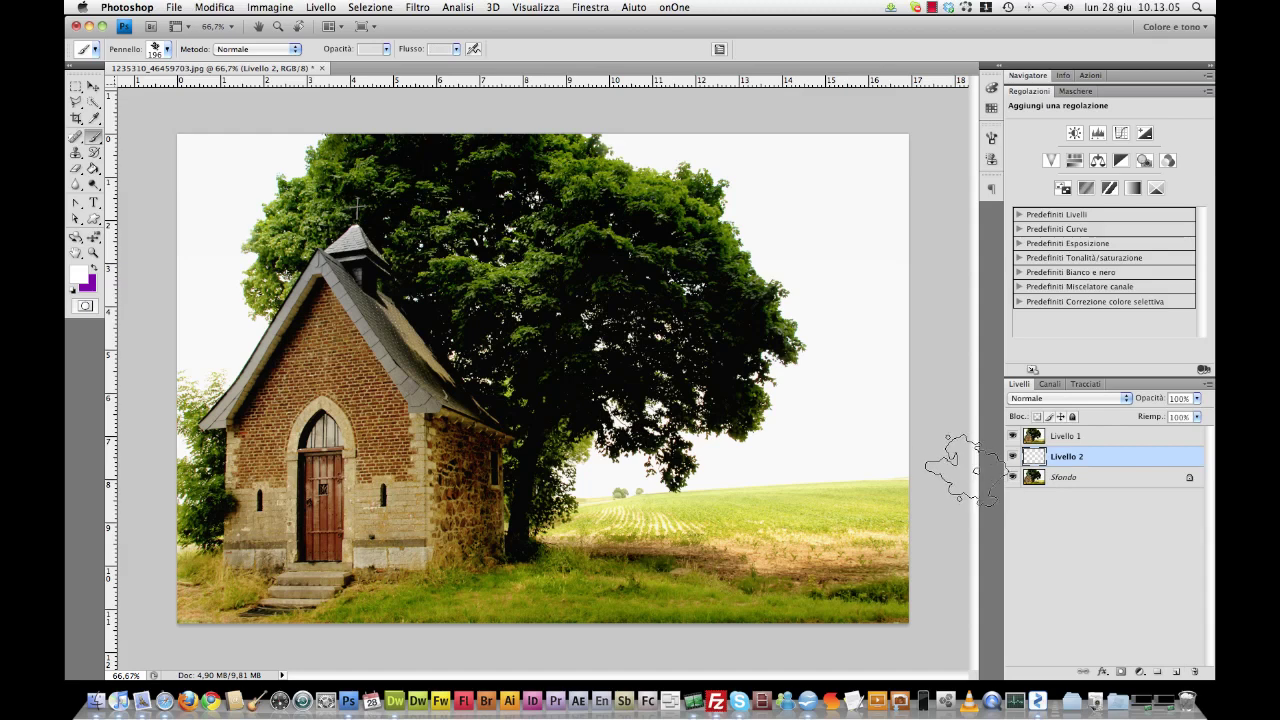
key("g")
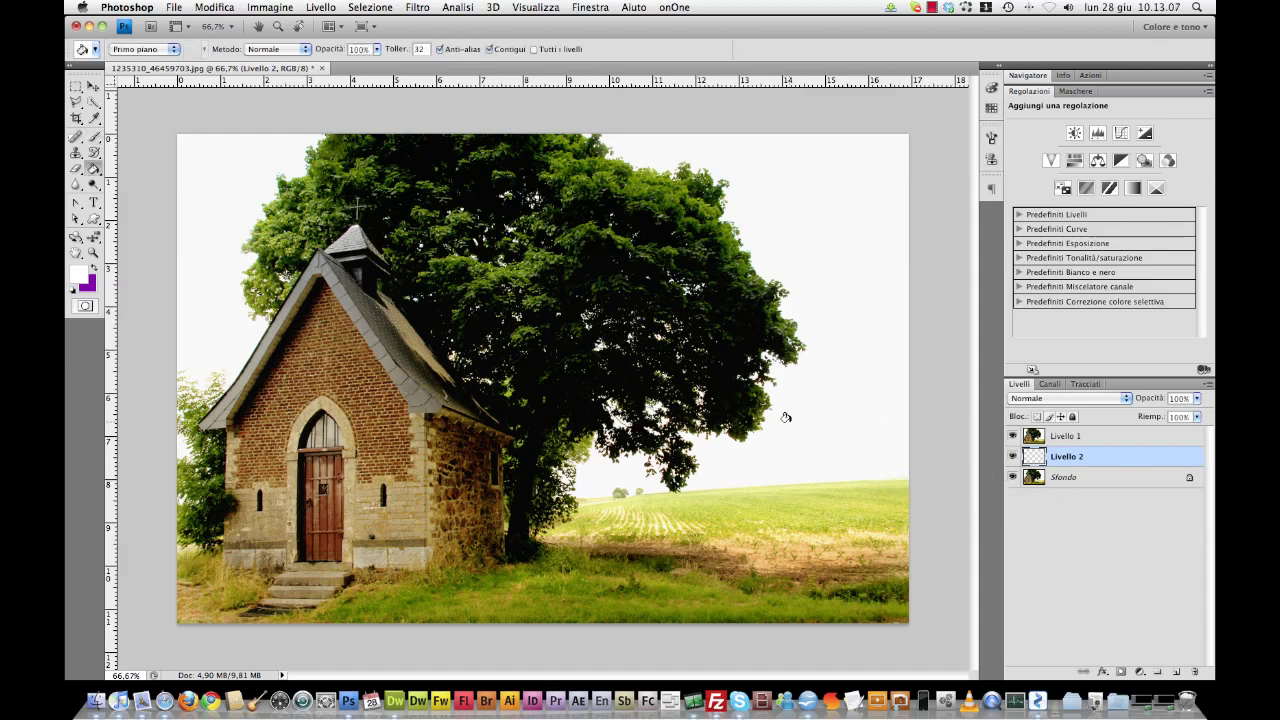
left_click(354, 308)
Step: Give the Livello 1 photo layer a layer mask
left_click(1100, 437)
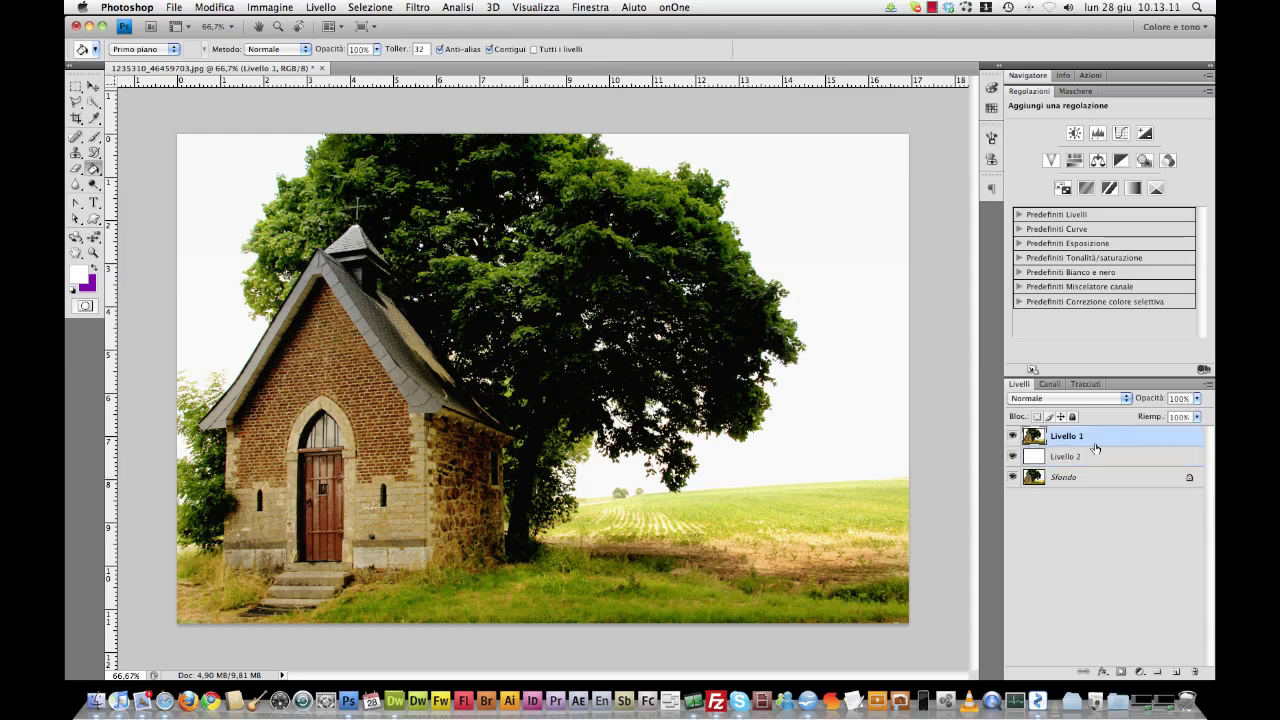
key("v")
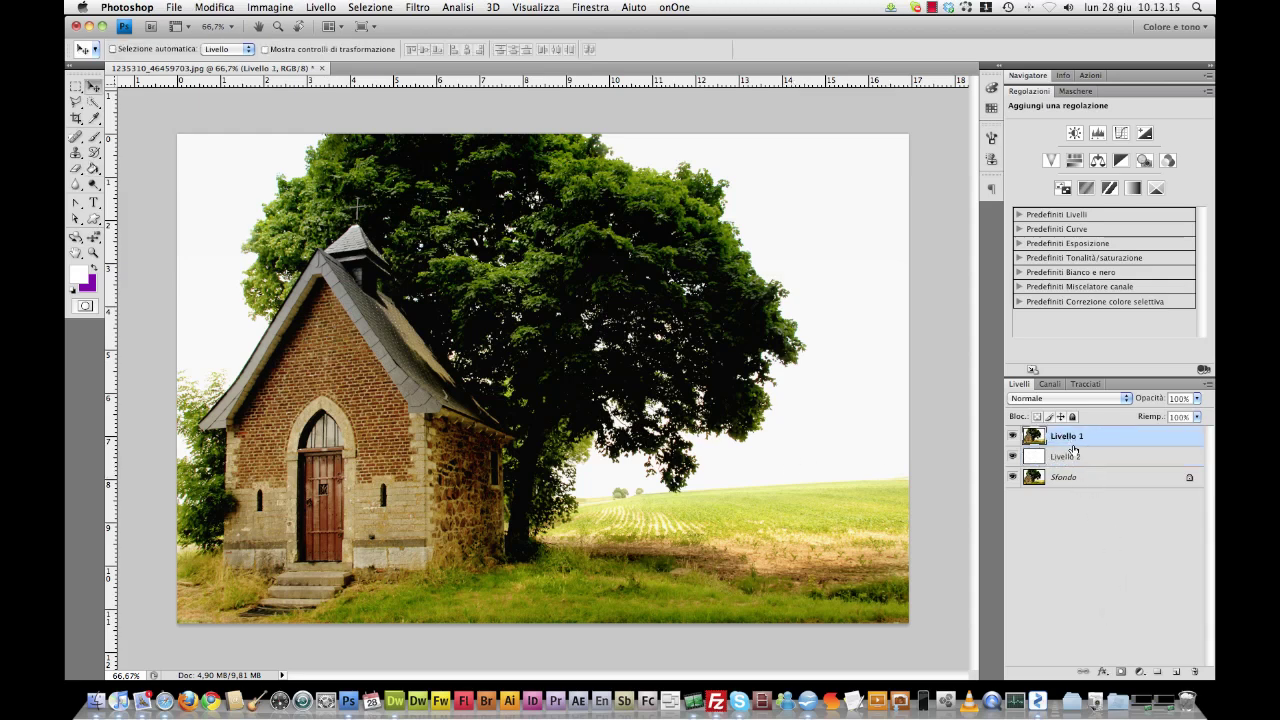
left_click(1120, 672)
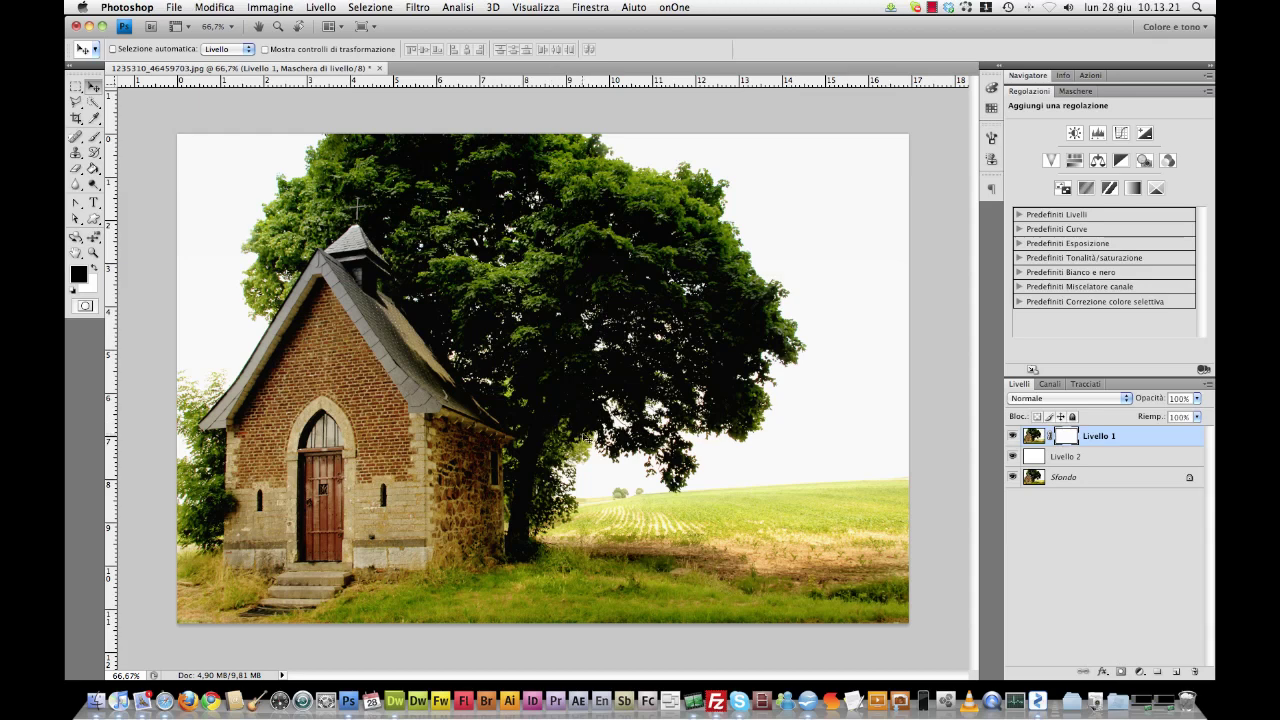
left_click(93, 137)
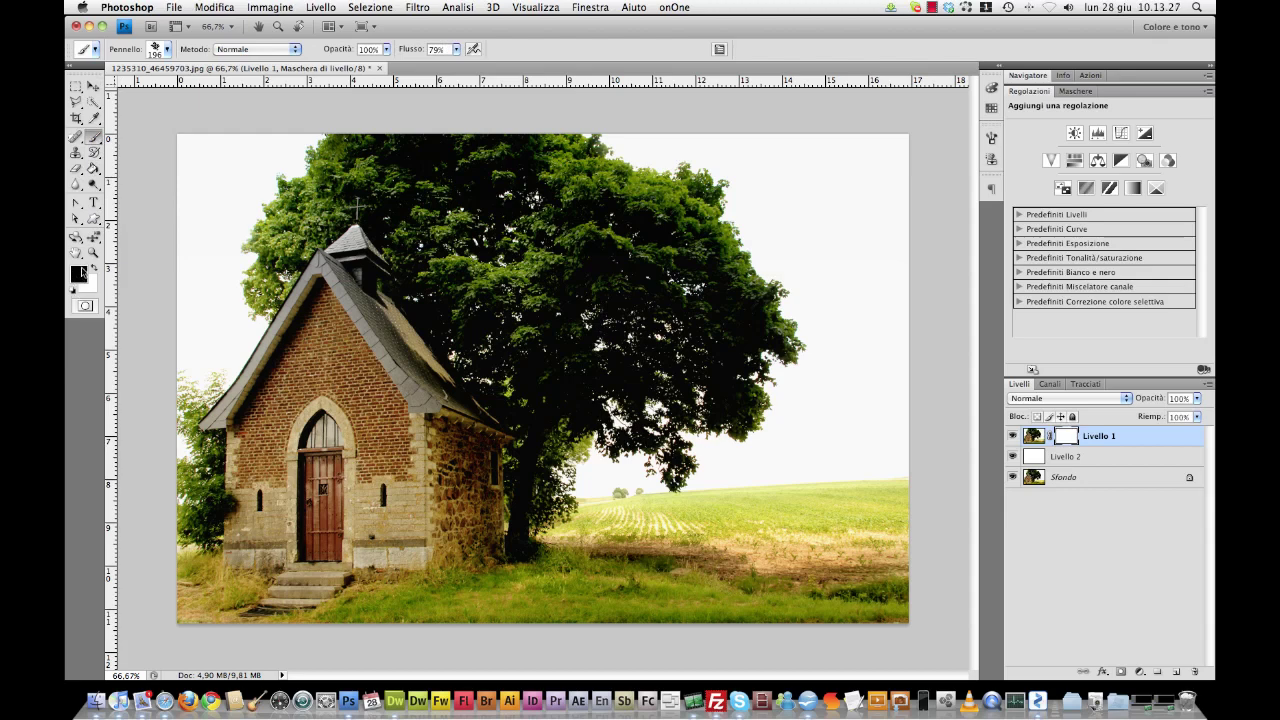
Step: Enable Dinamica forme in the Brushes panel with 100% size jitter and 37% angle jitter
left_click(166, 49)
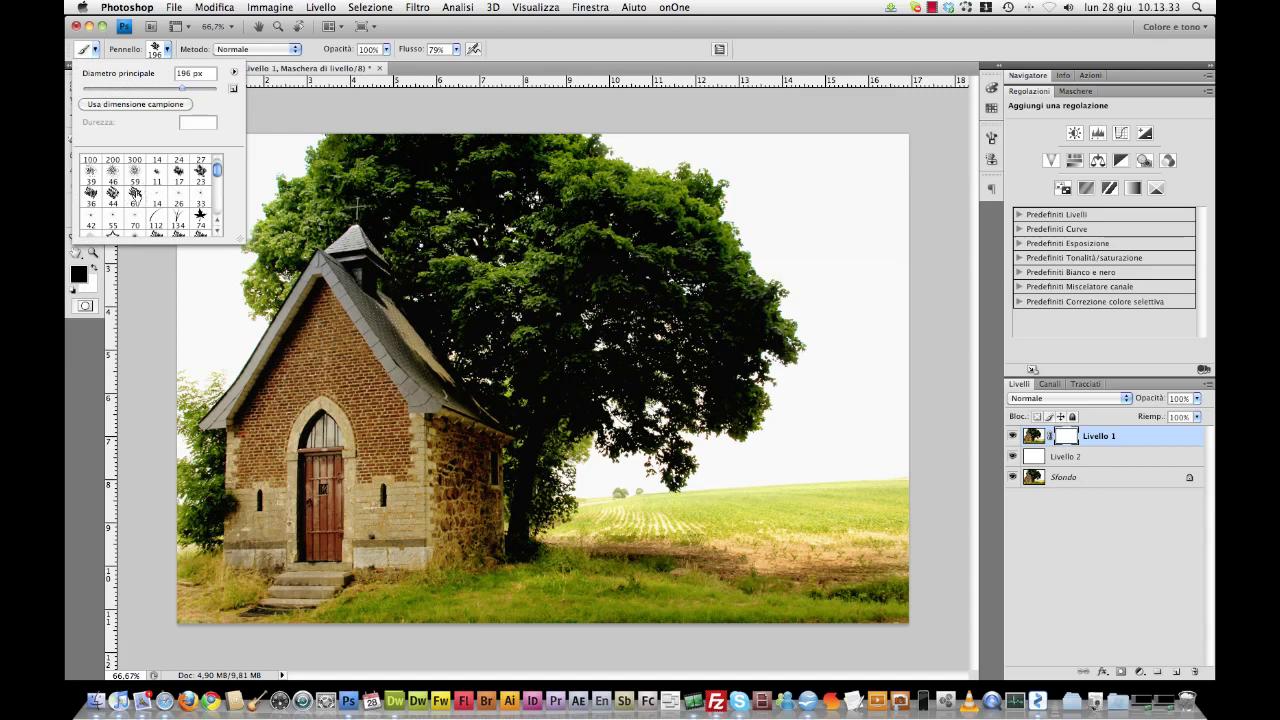
left_click(533, 53)
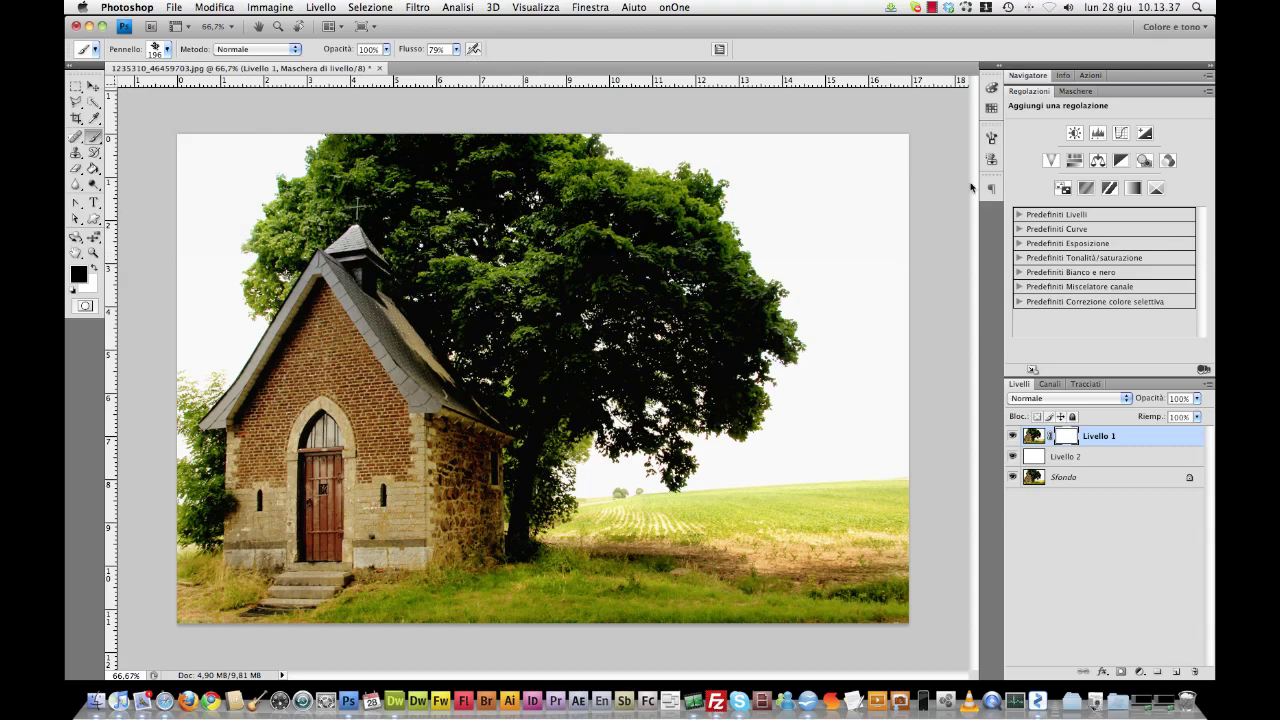
left_click(991, 137)
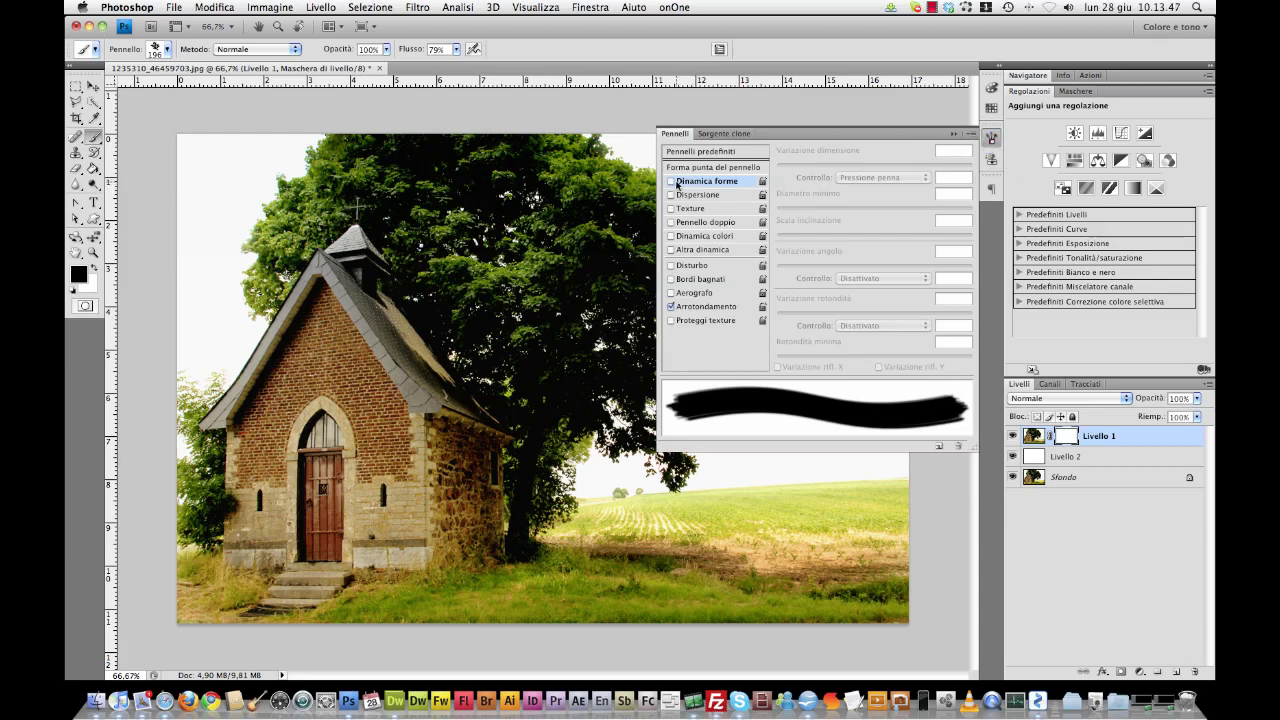
left_click(671, 181)
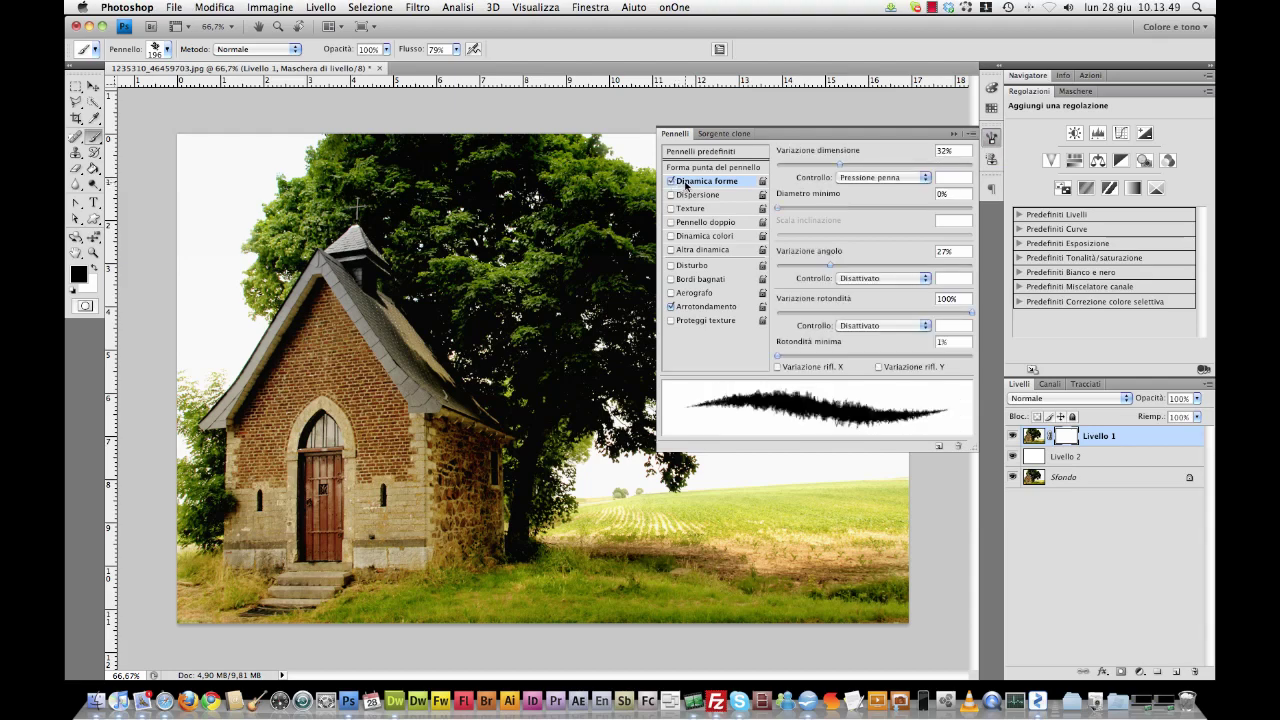
mouse_move(855, 166)
left_mouse_down()
mouse_move(800, 162)
mouse_move(975, 168)
left_mouse_up()
mouse_move(791, 208)
left_mouse_down()
mouse_move(866, 208)
mouse_move(771, 203)
left_mouse_up()
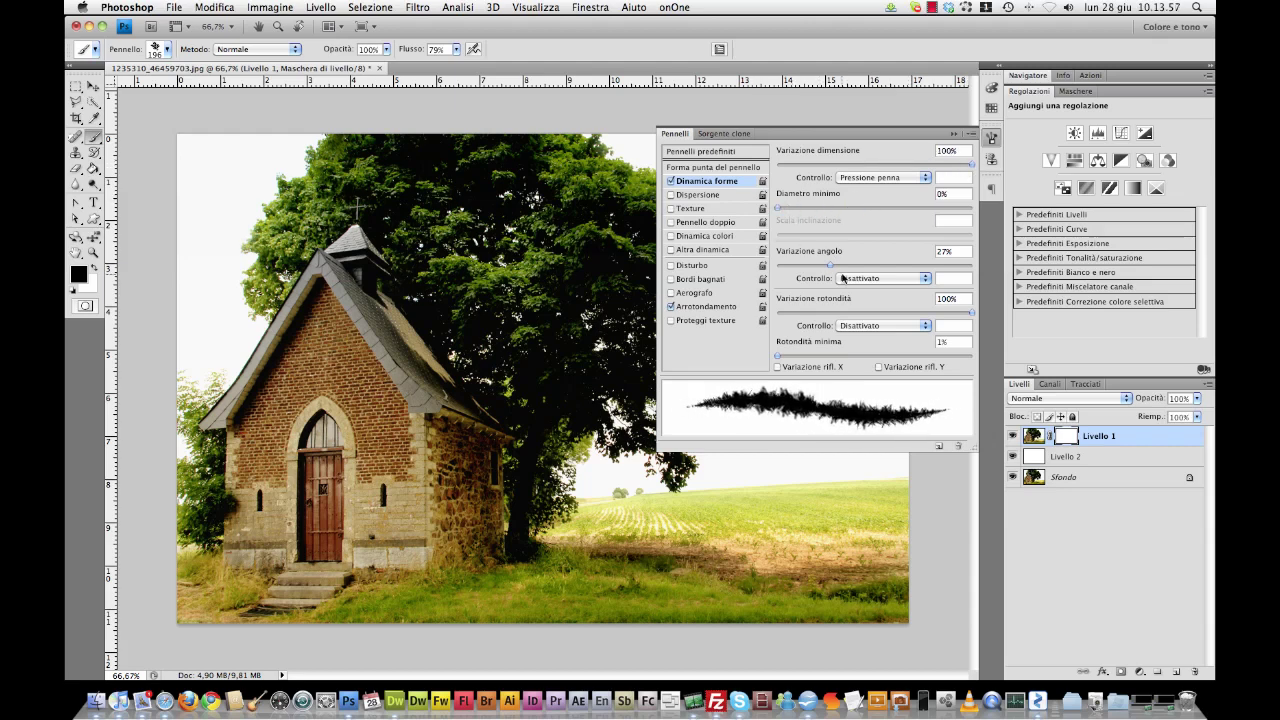
left_click_drag(830, 265, 850, 265)
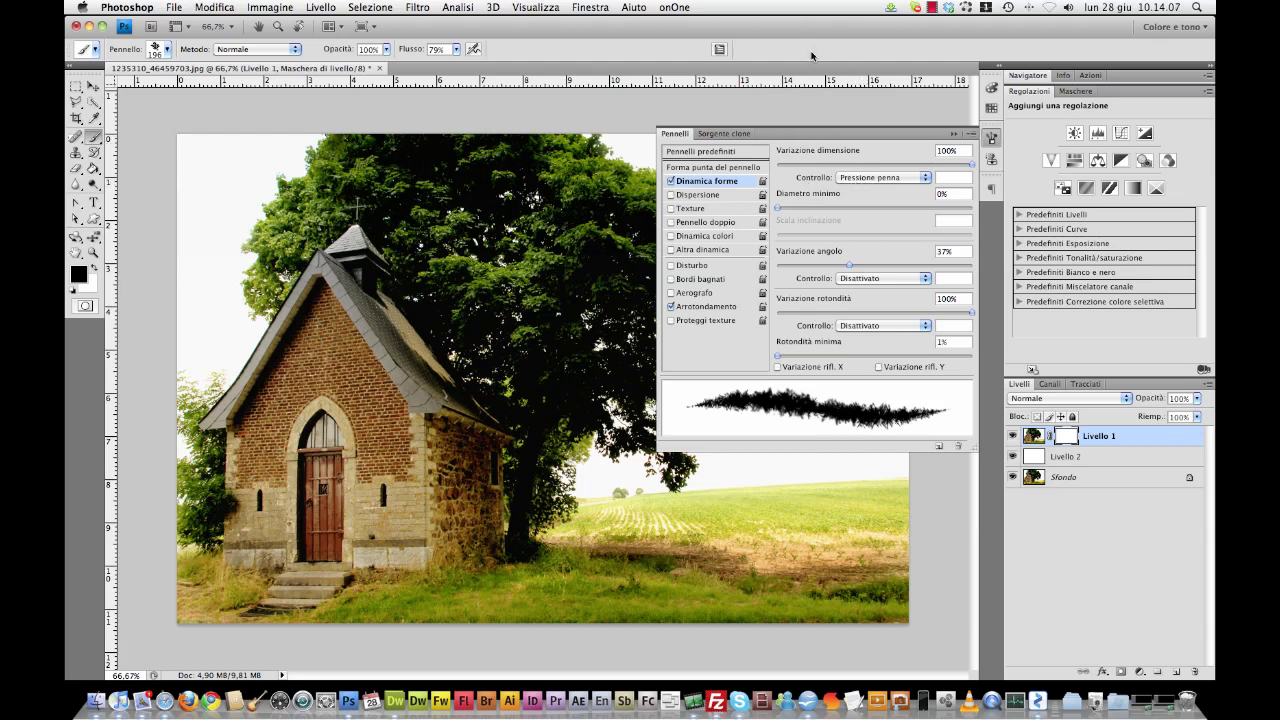
Step: Paint black on Livello 1's mask along the top, bottom and right edges to reveal white borders
left_click(955, 136)
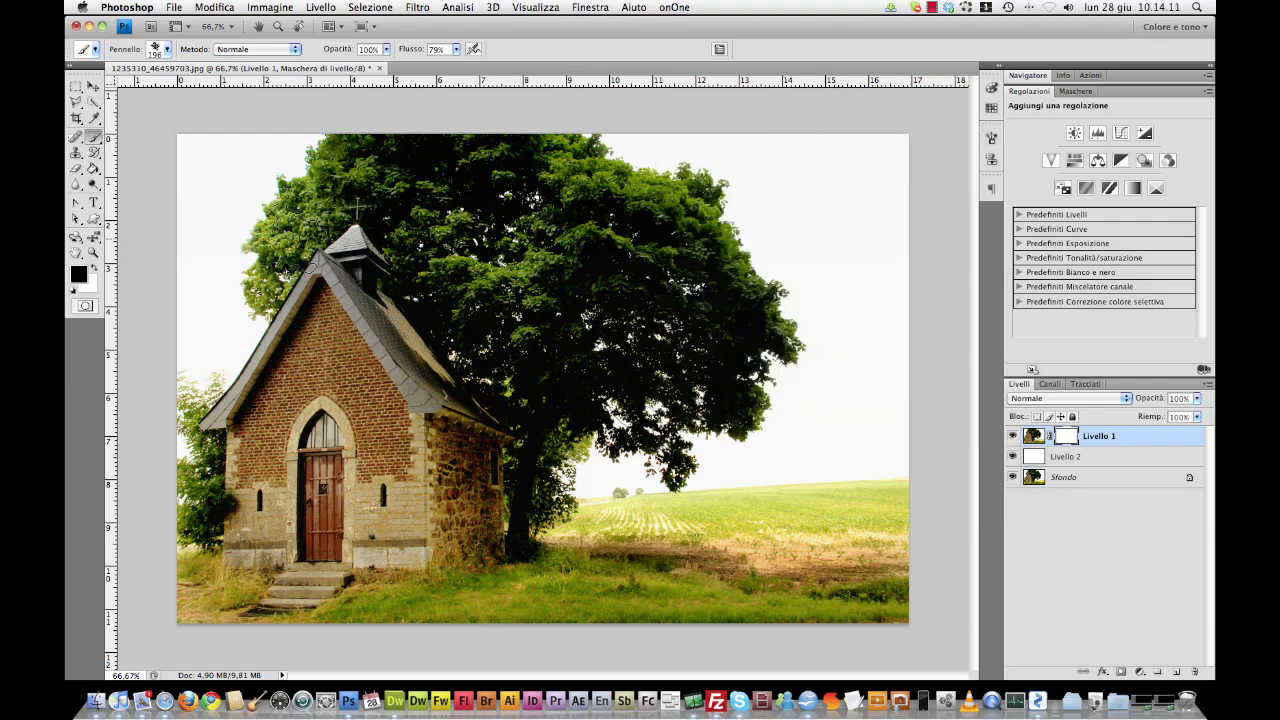
left_click_drag(280, 165, 700, 165)
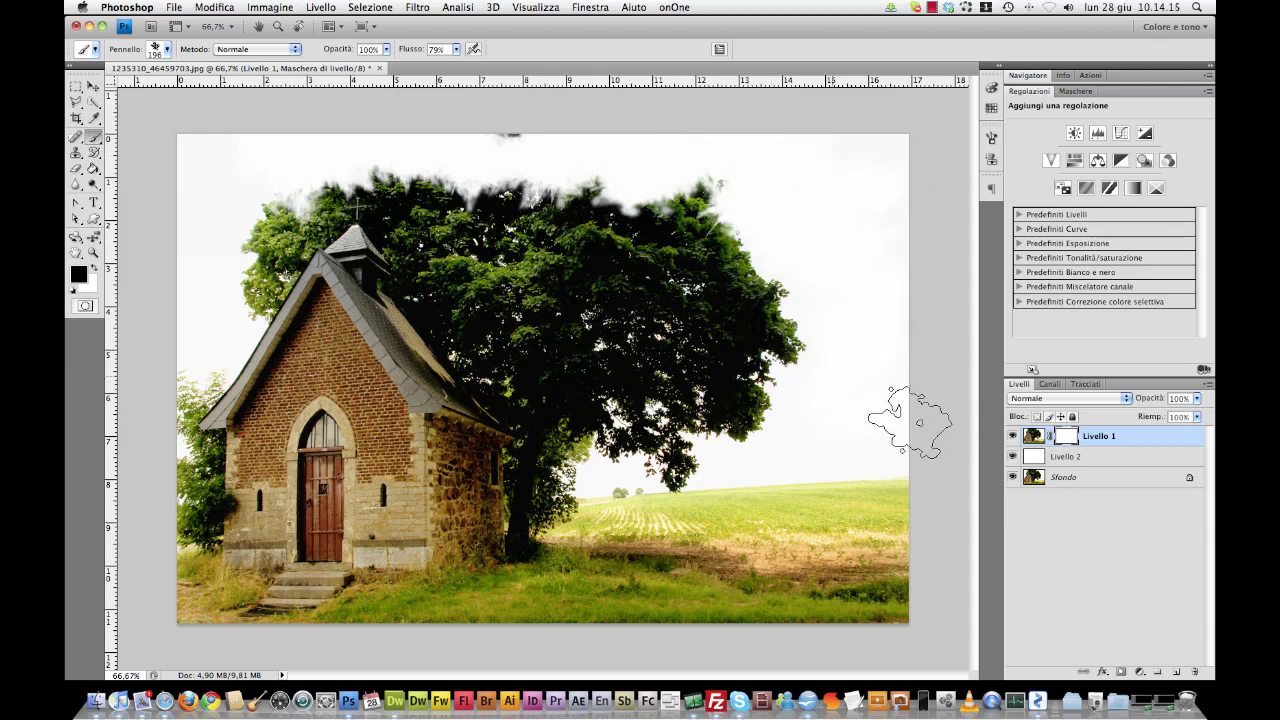
left_click_drag(885, 470, 840, 590)
mouse_move(710, 612)
left_mouse_down()
mouse_move(228, 600)
mouse_move(222, 230)
mouse_move(555, 130)
left_mouse_up()
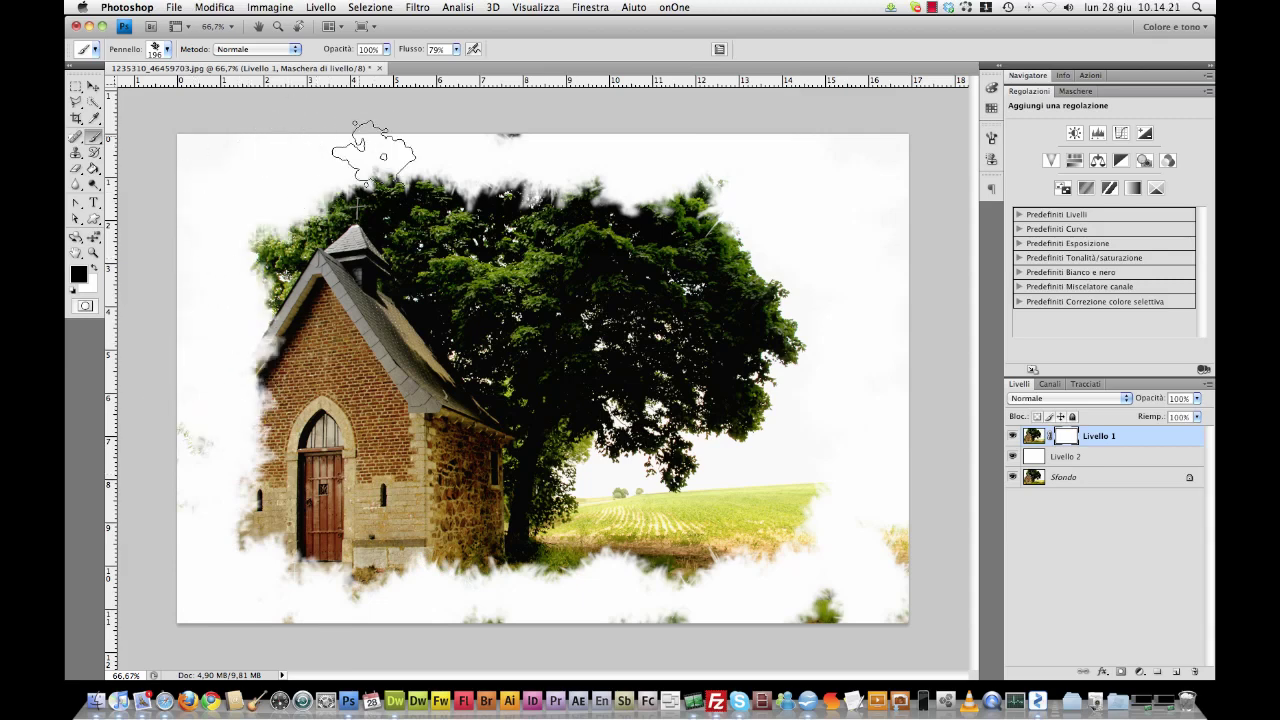
left_click_drag(828, 303, 858, 358)
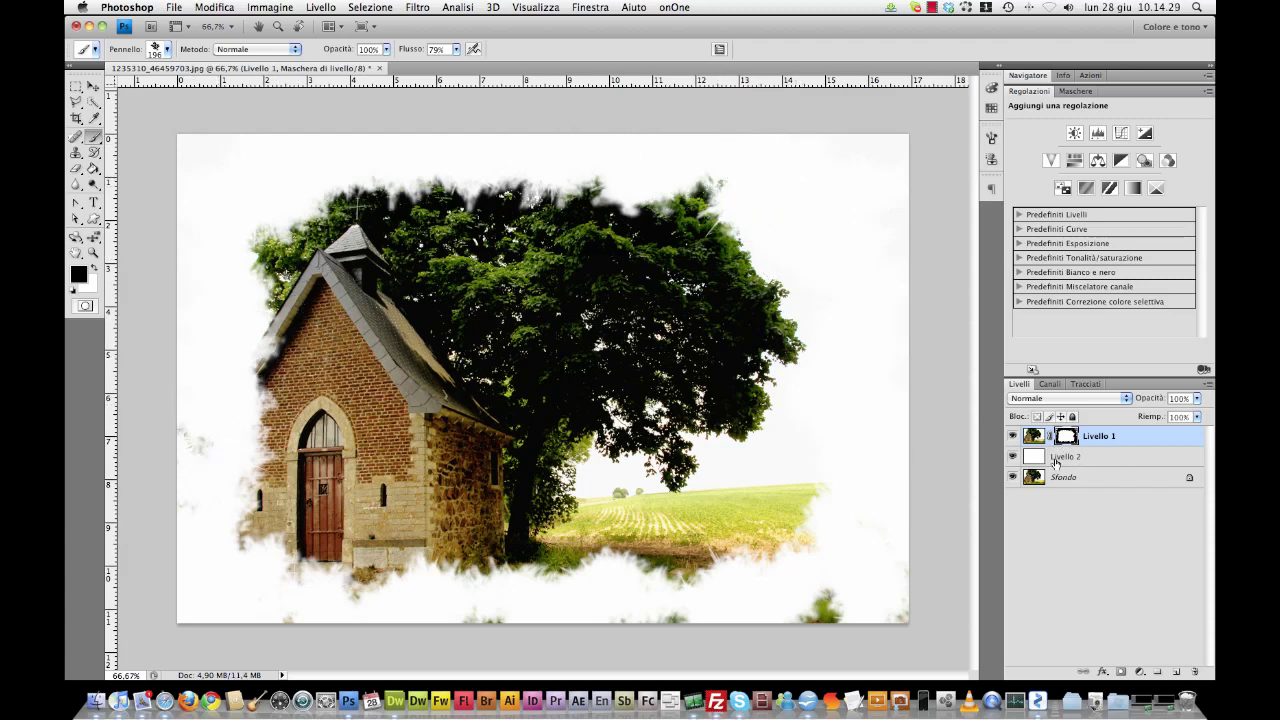
Step: Add a tinted Bianco e nero adjustment layer with Reds at 107 and Yellows at 126
key("v")
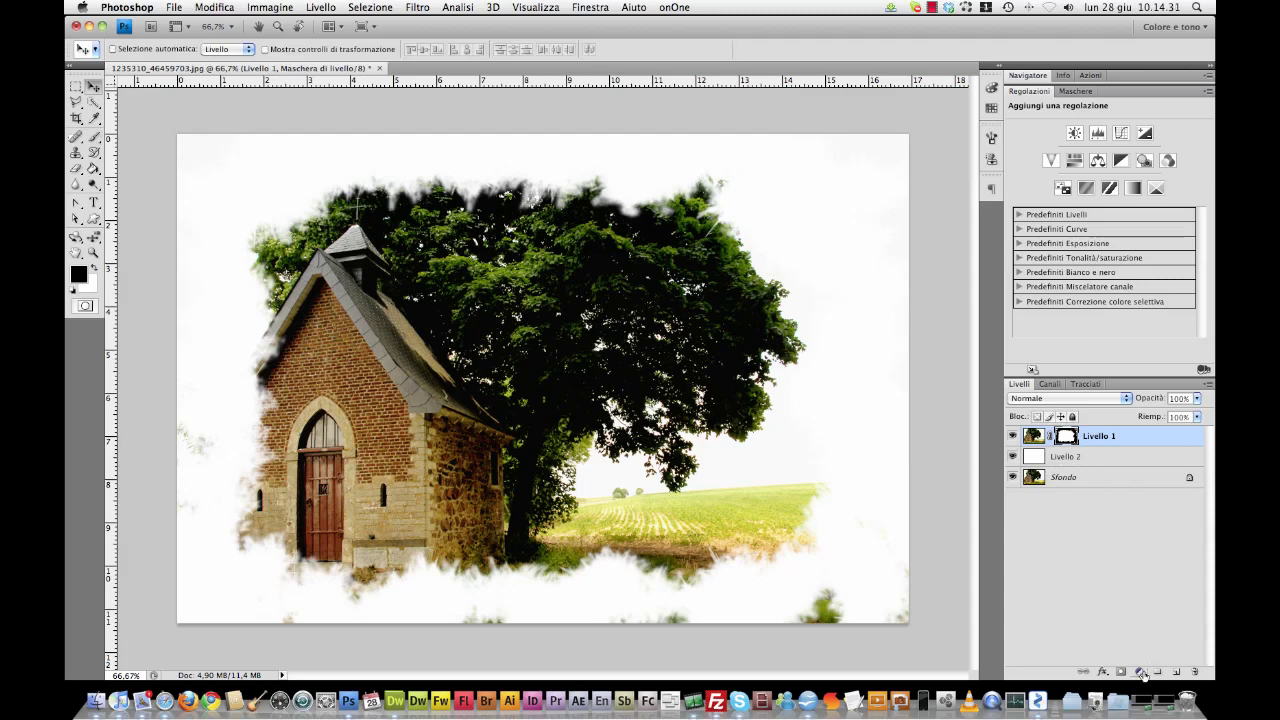
left_click(1140, 671)
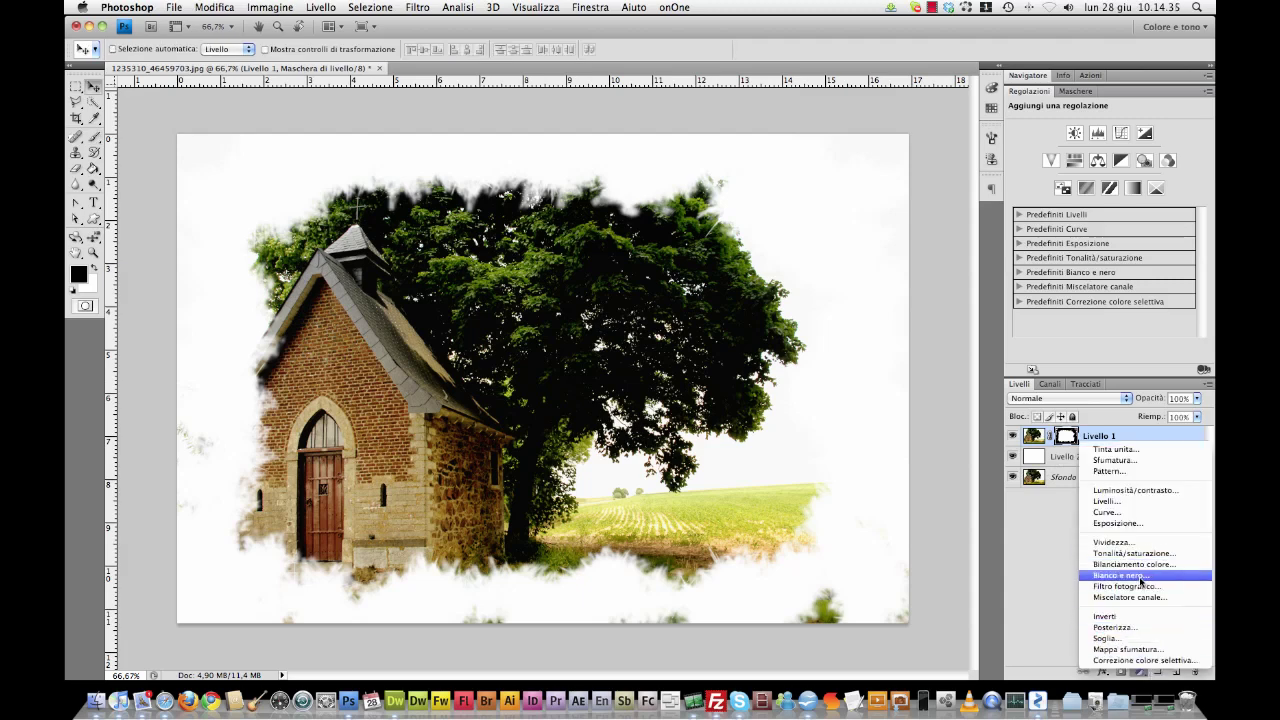
left_click(1142, 577)
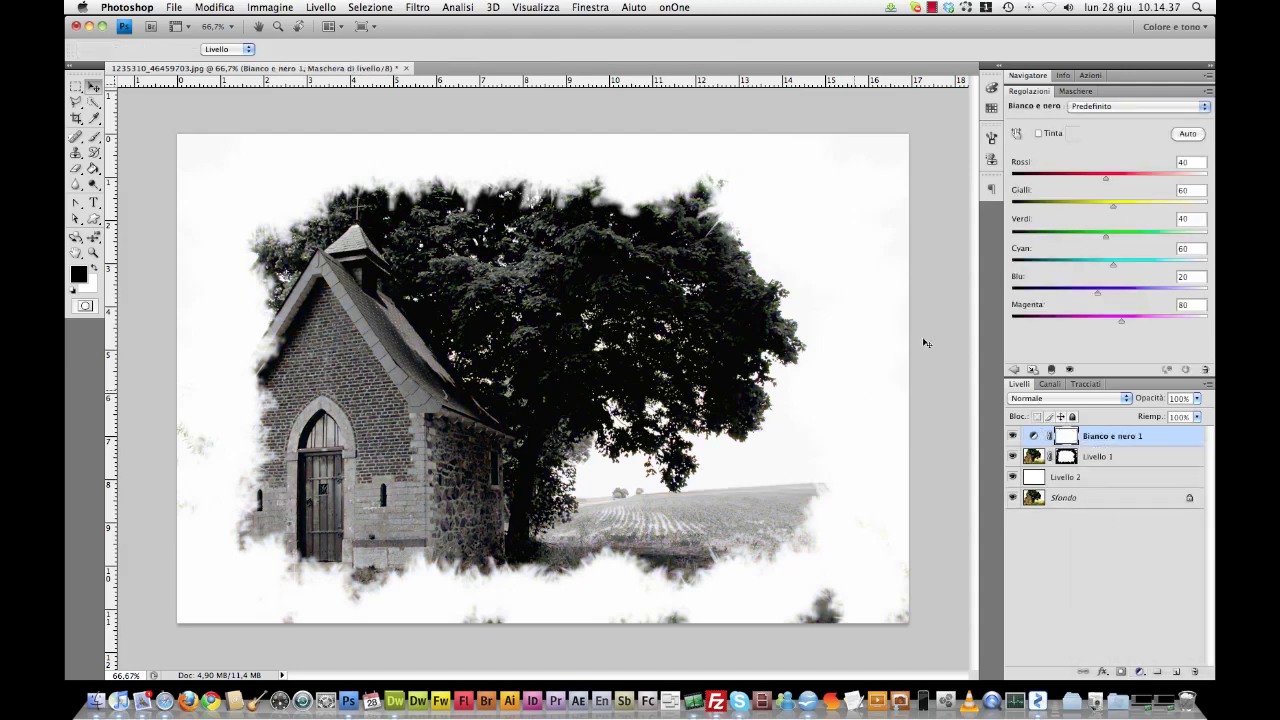
left_click(1039, 135)
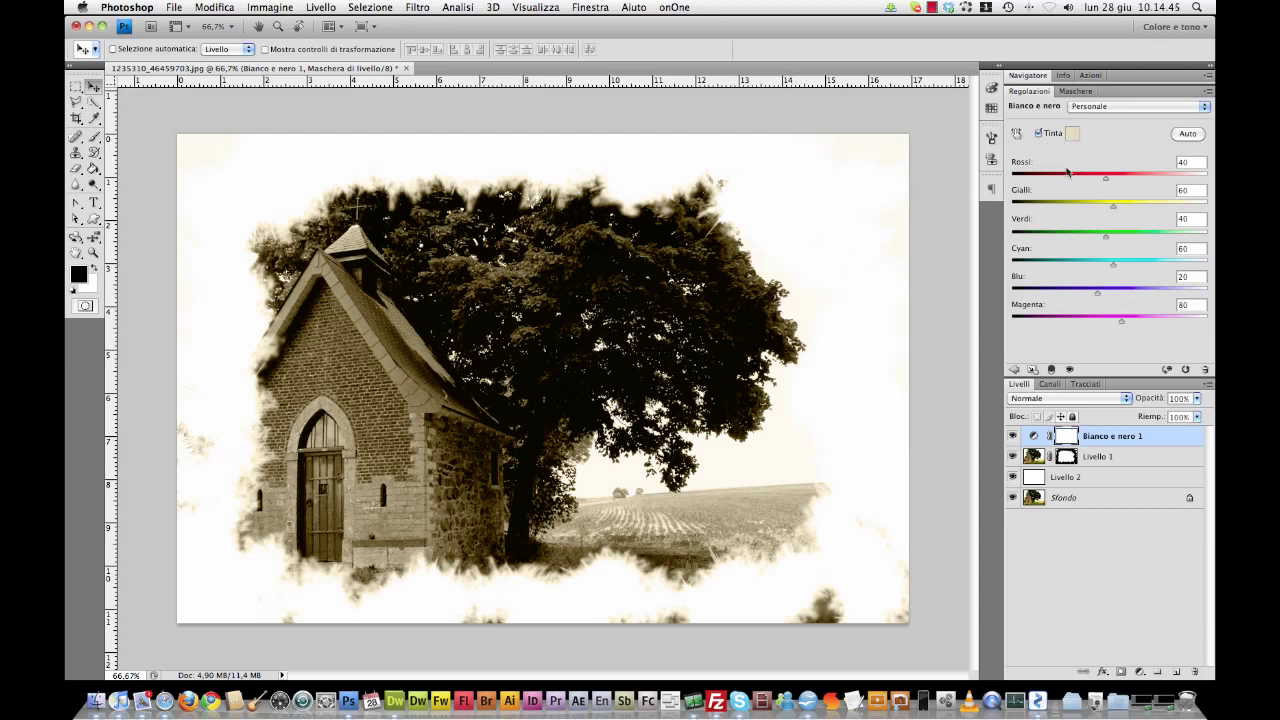
mouse_move(1108, 183)
left_mouse_down()
mouse_move(1175, 178)
mouse_move(1133, 175)
left_mouse_up()
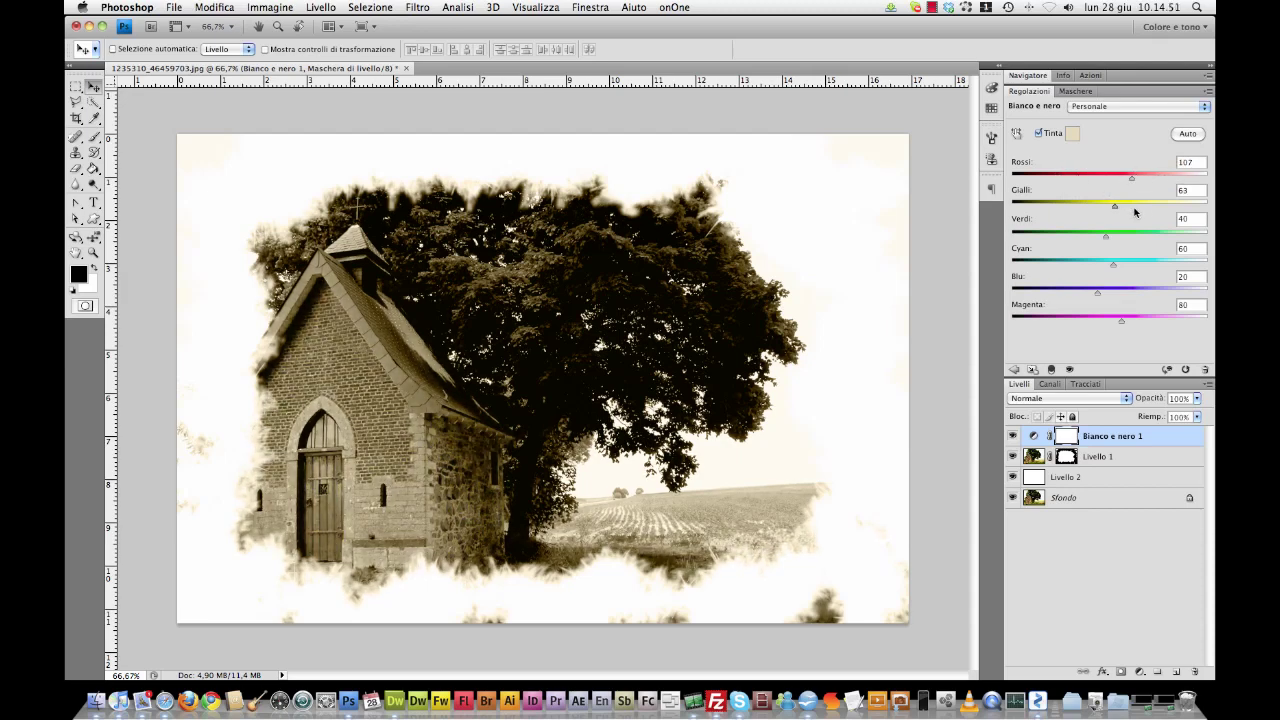
left_click_drag(1135, 208, 1138, 208)
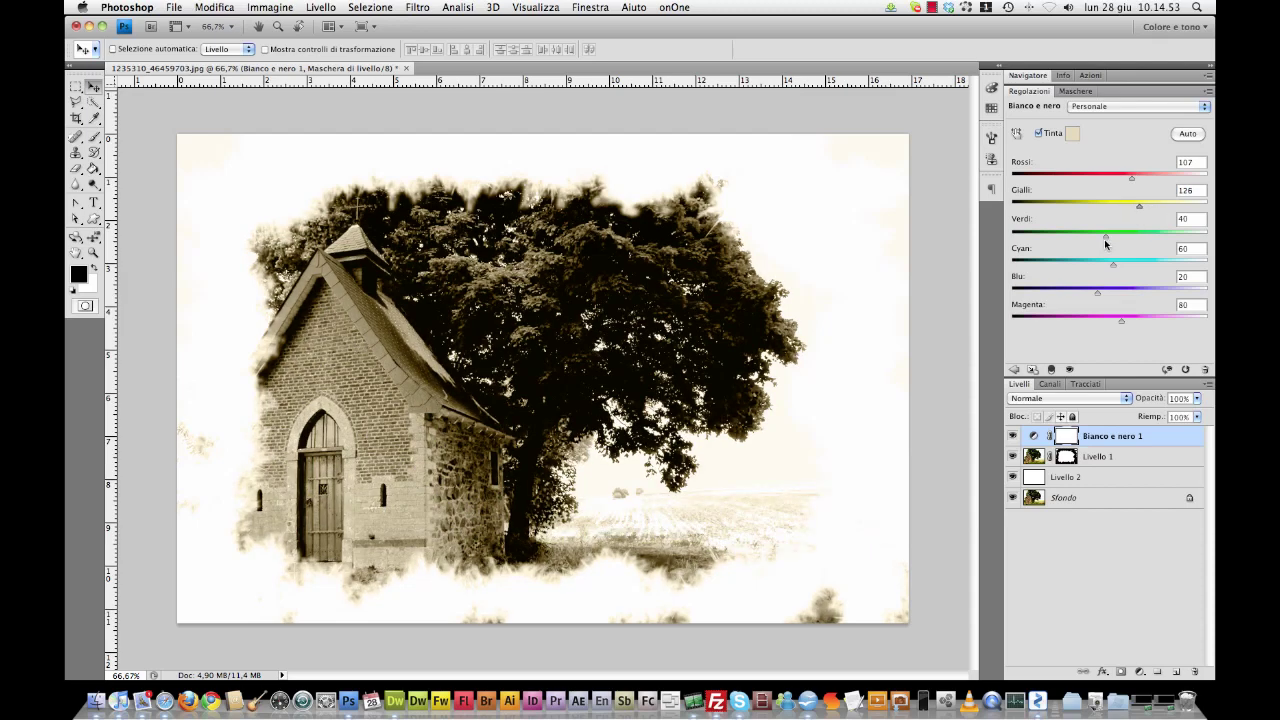
left_click(1094, 539)
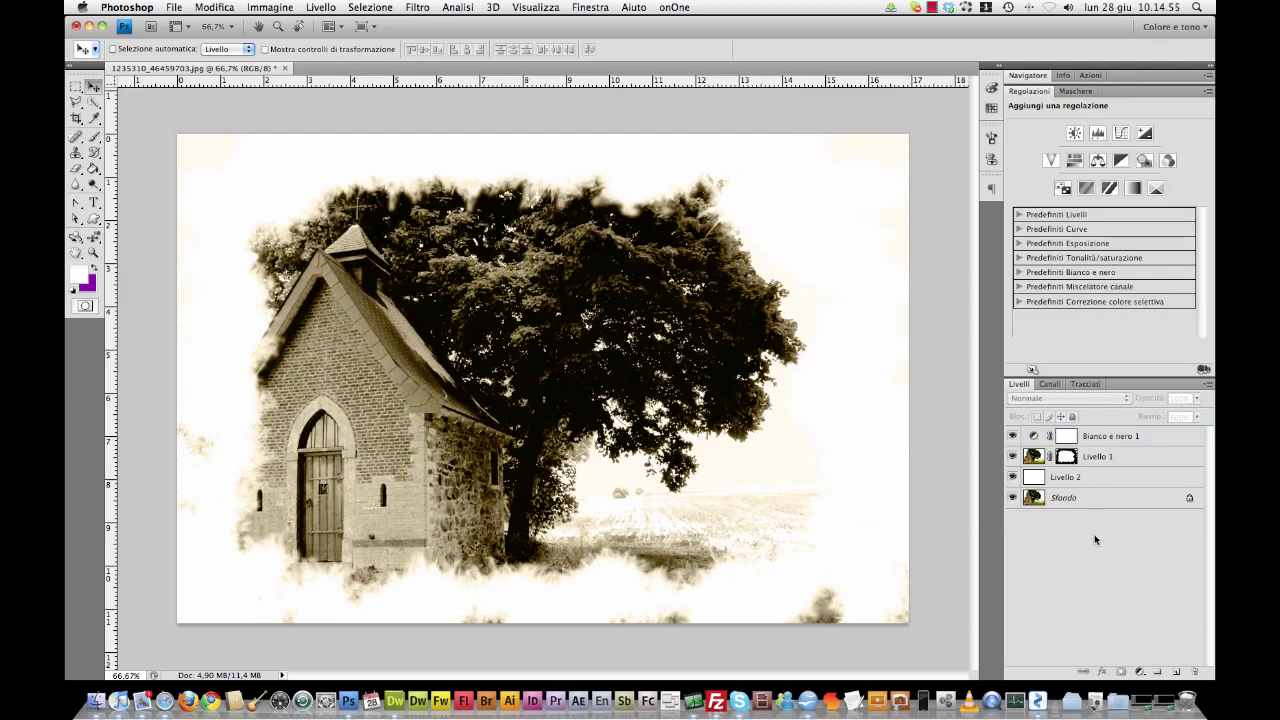
Step: Apply Add Noise to Livello 1 at 11.86%, Gaussian and monochromatic
left_click(1097, 458)
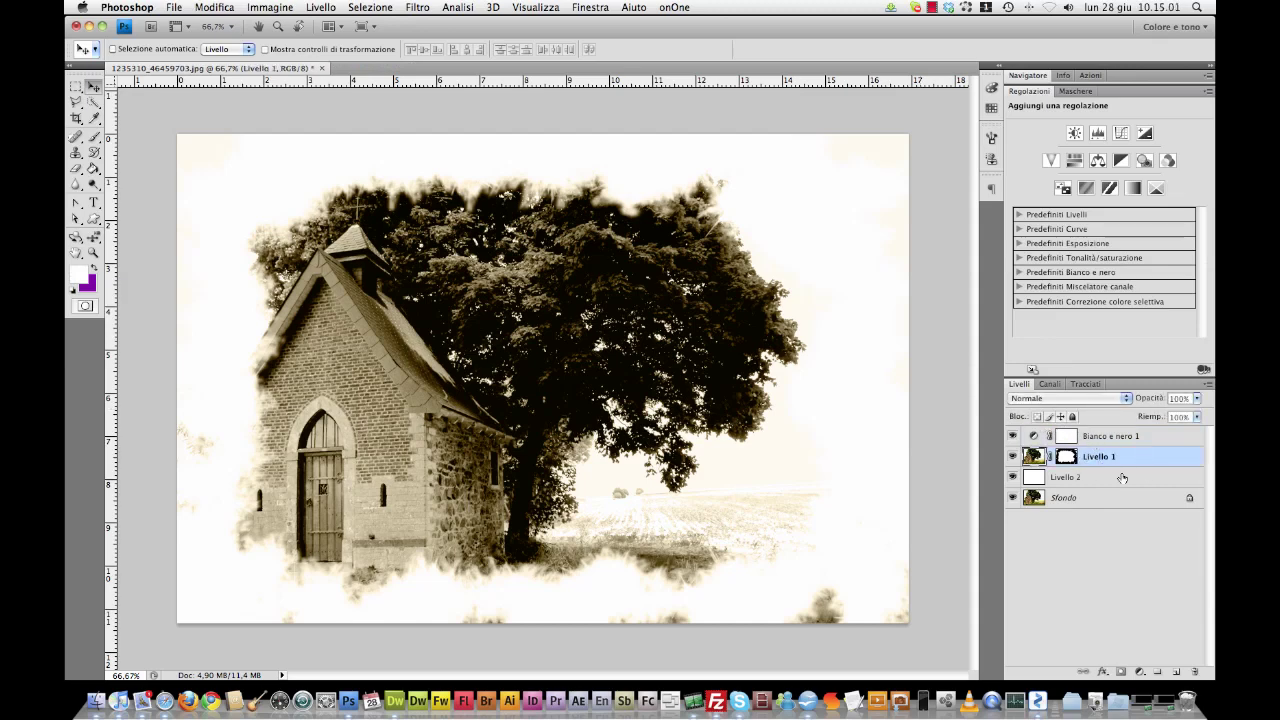
left_click(418, 8)
mouse_move(434, 178)
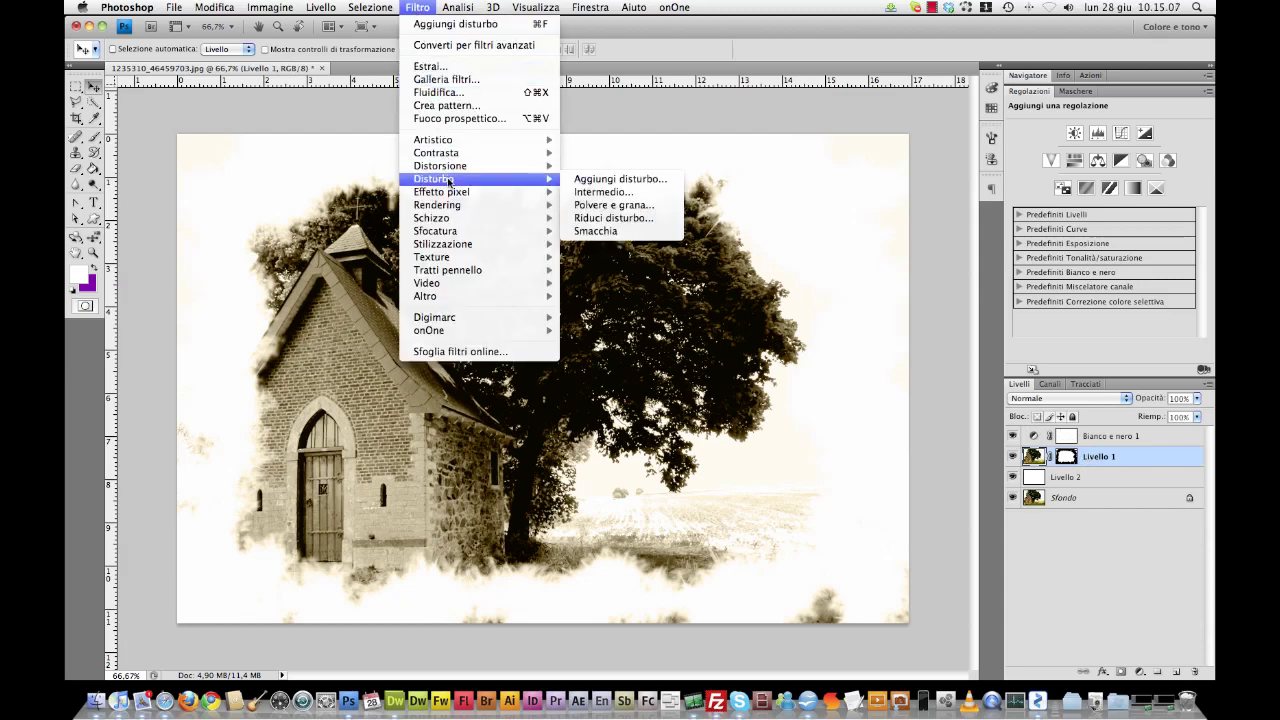
left_click(614, 179)
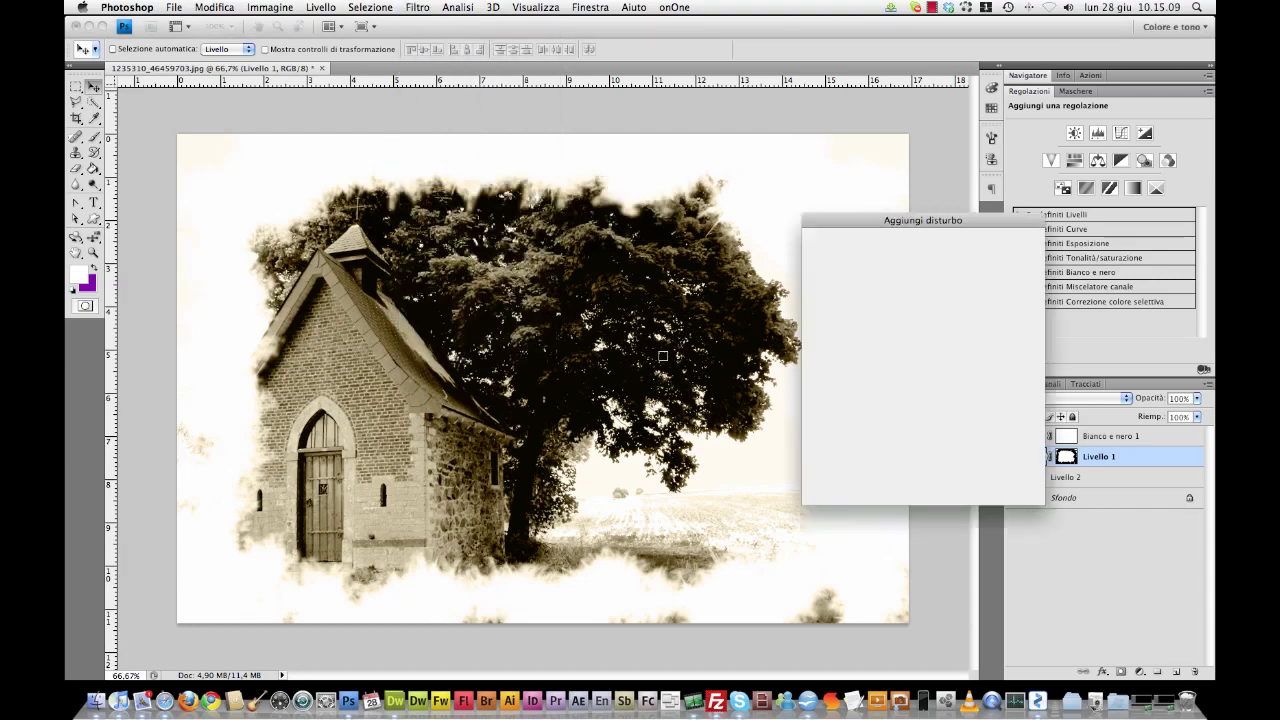
left_click_drag(893, 230, 757, 265)
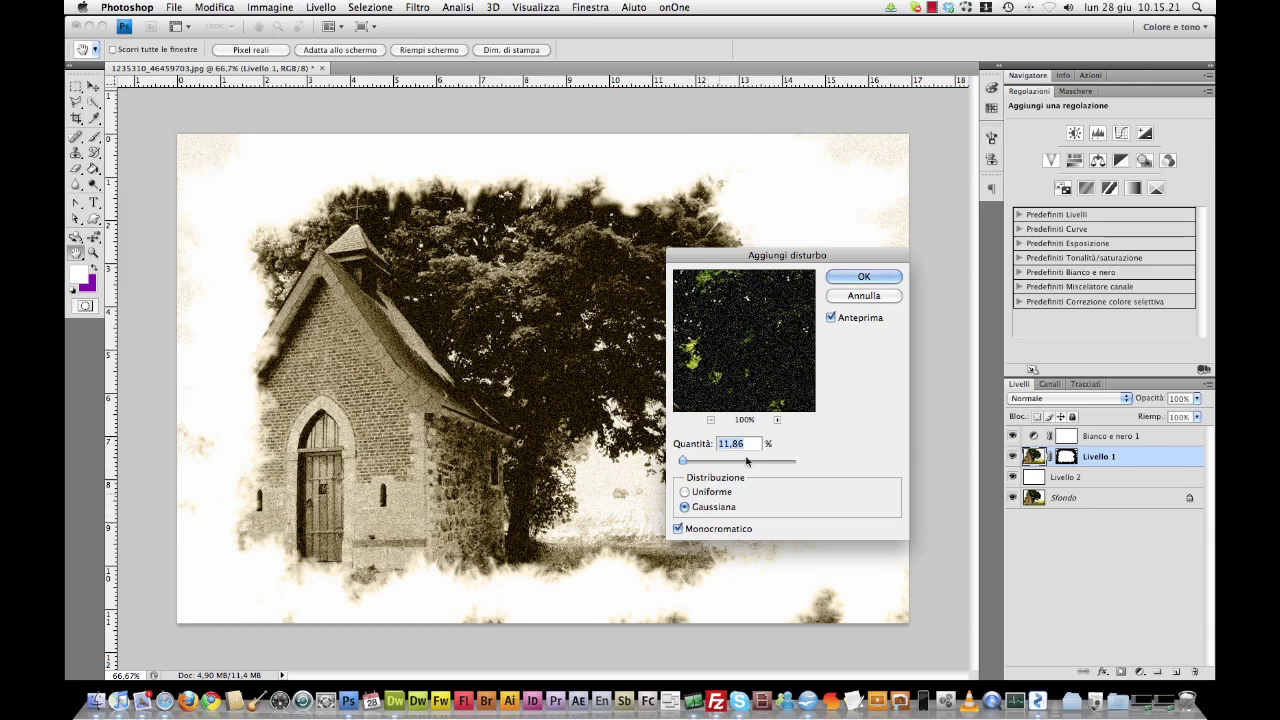
left_click(864, 277)
key("v")
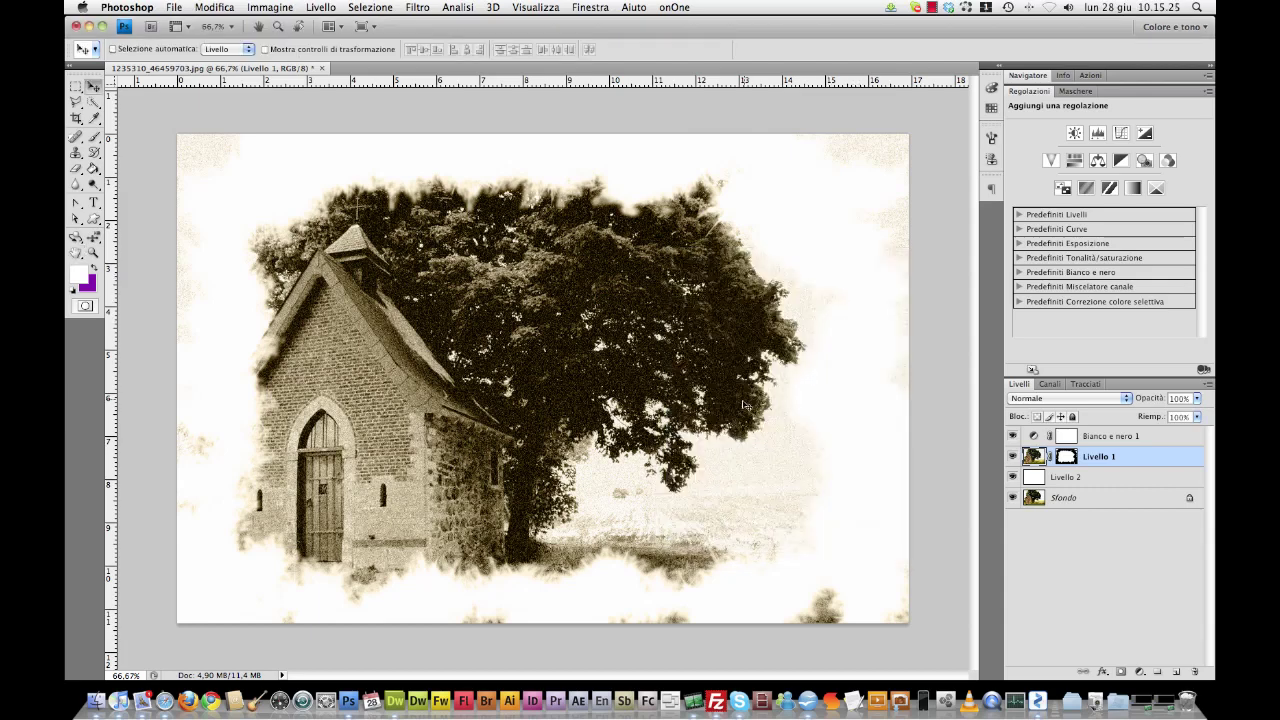
Step: Paint black on Livello 1's mask at about 12% brush opacity over the treetop and chapel roof
left_click(1066, 456)
key("d")
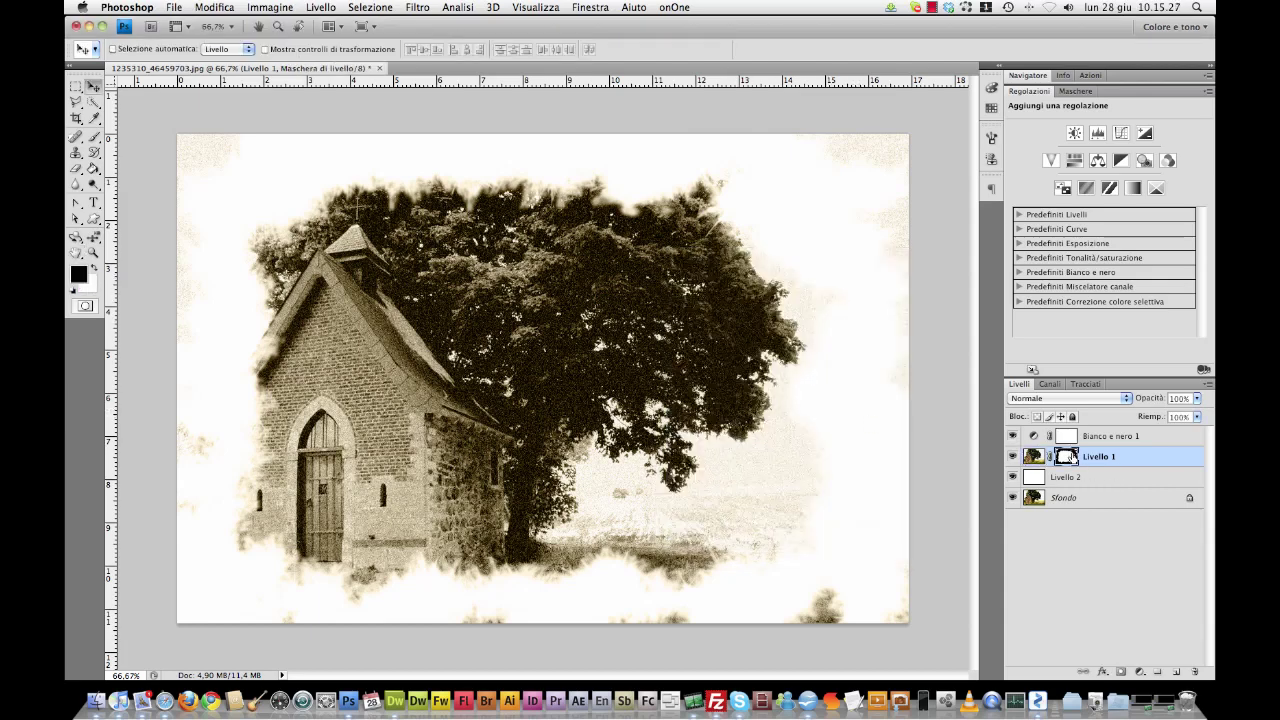
key("b")
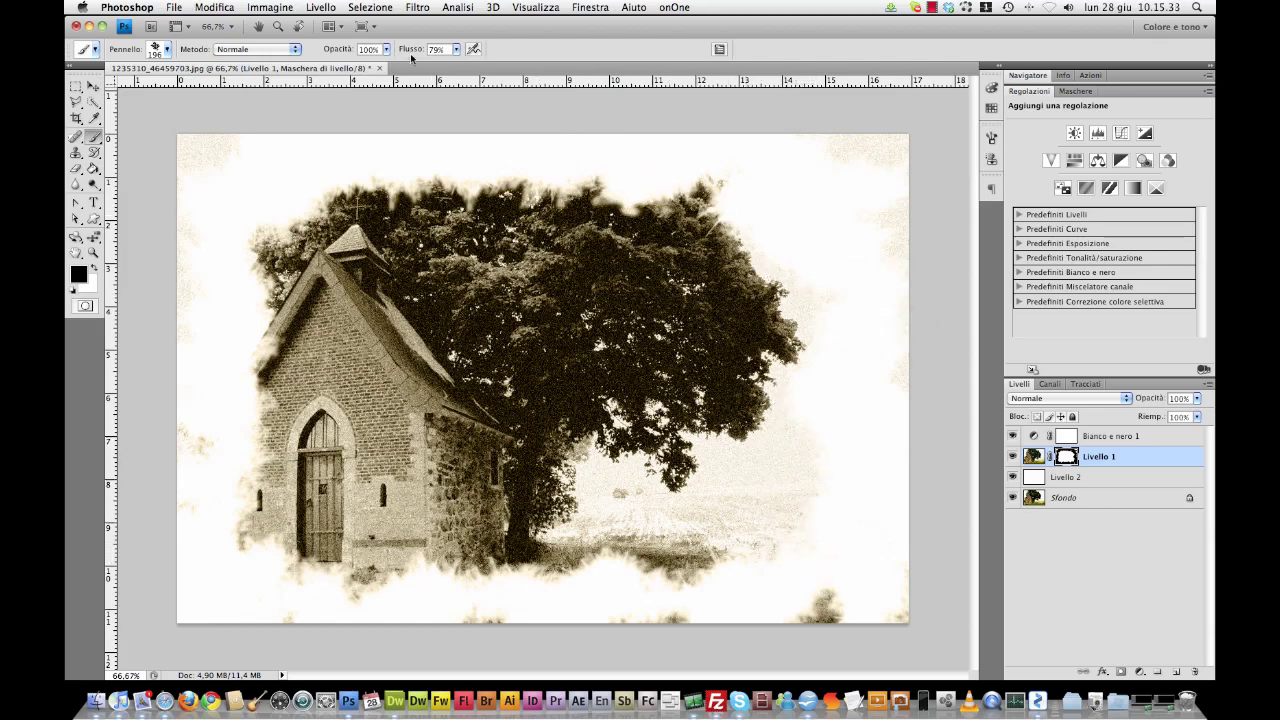
left_click_drag(344, 50, 329, 51)
mouse_move(620, 190)
left_mouse_down()
mouse_move(663, 183)
mouse_move(805, 340)
mouse_move(552, 540)
mouse_move(460, 505)
left_mouse_up()
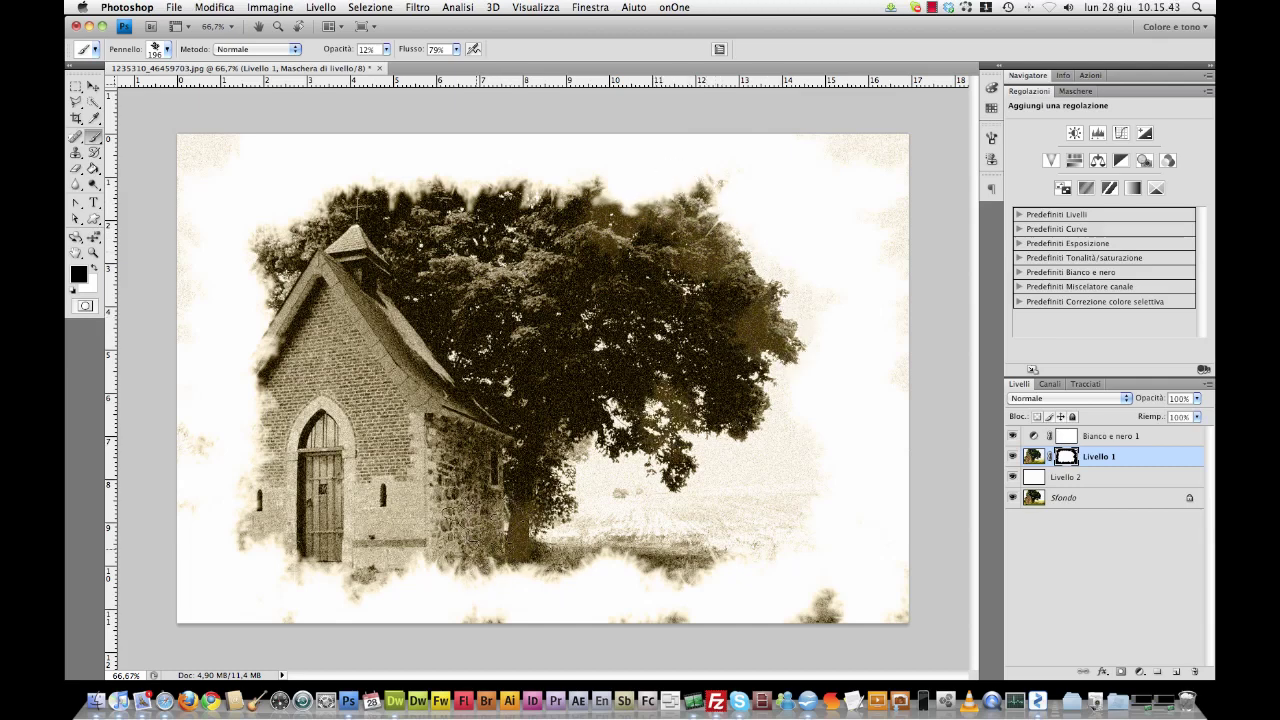
mouse_move(292, 437)
left_mouse_down()
mouse_move(349, 264)
mouse_move(426, 207)
mouse_move(415, 182)
mouse_move(538, 182)
mouse_move(700, 215)
mouse_move(735, 300)
mouse_move(756, 443)
mouse_move(812, 395)
mouse_move(808, 288)
left_mouse_up()
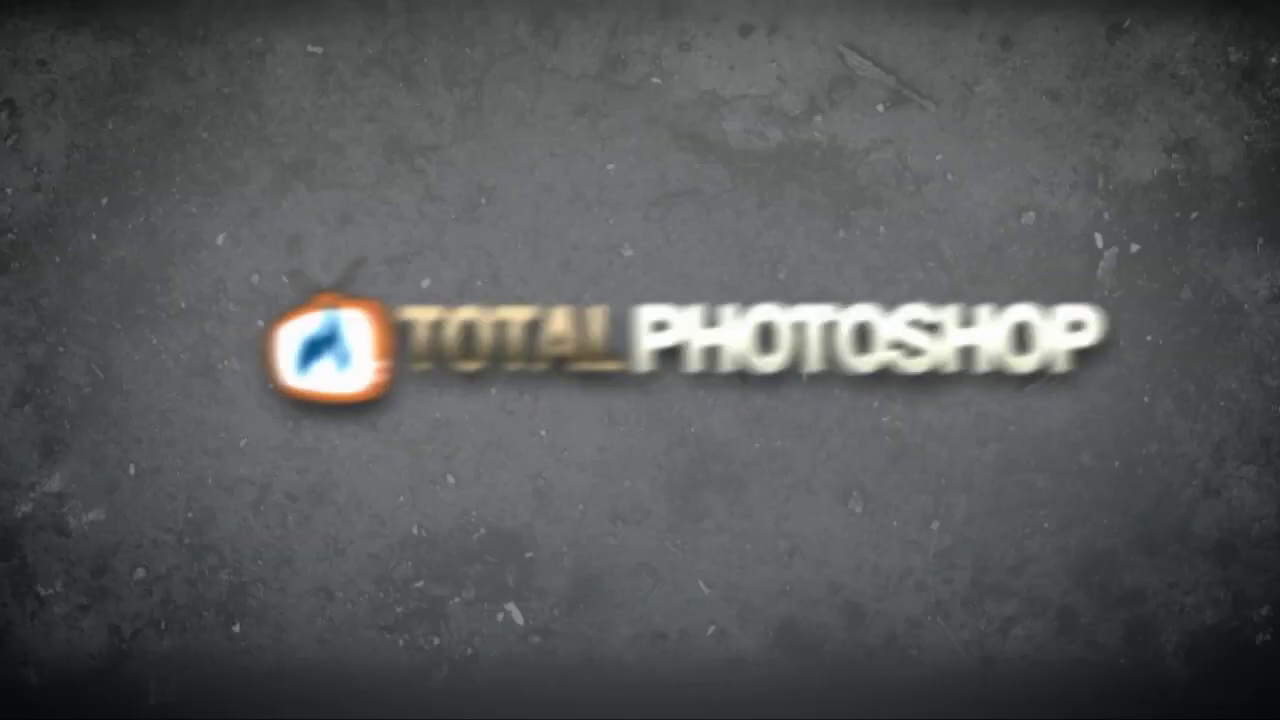